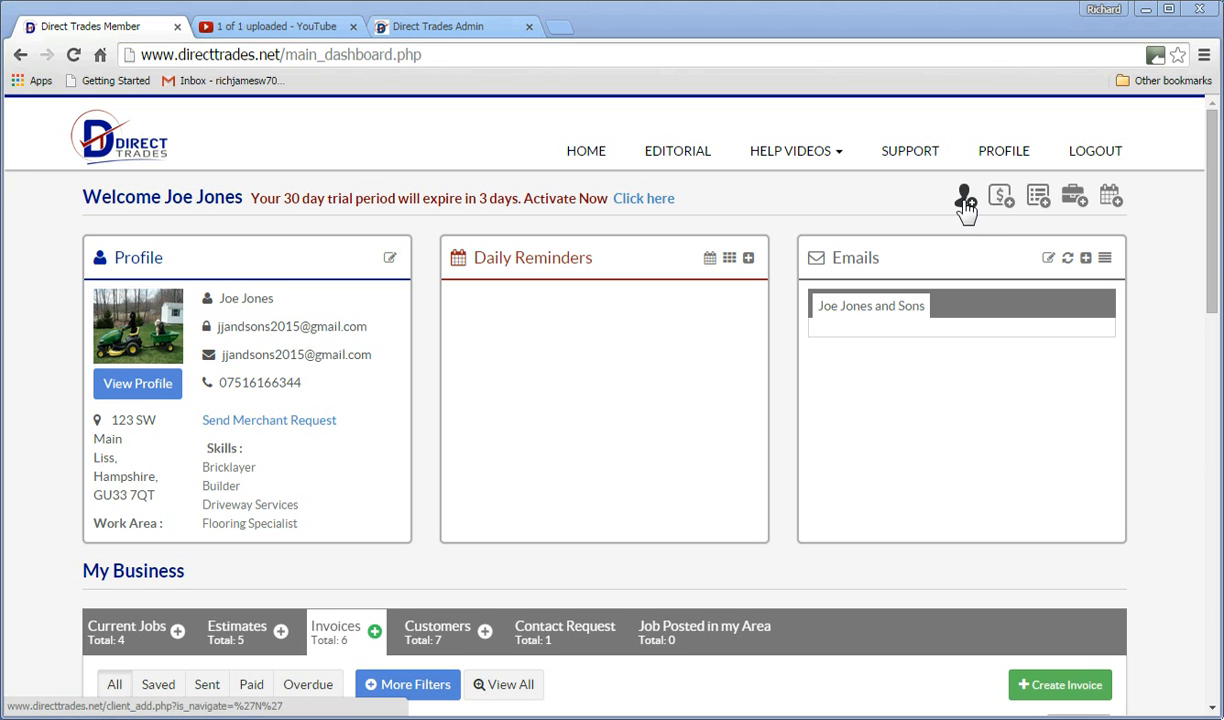
- From My Business, show the Customers list and open a blank Customer Profile form
left_click(432, 636)
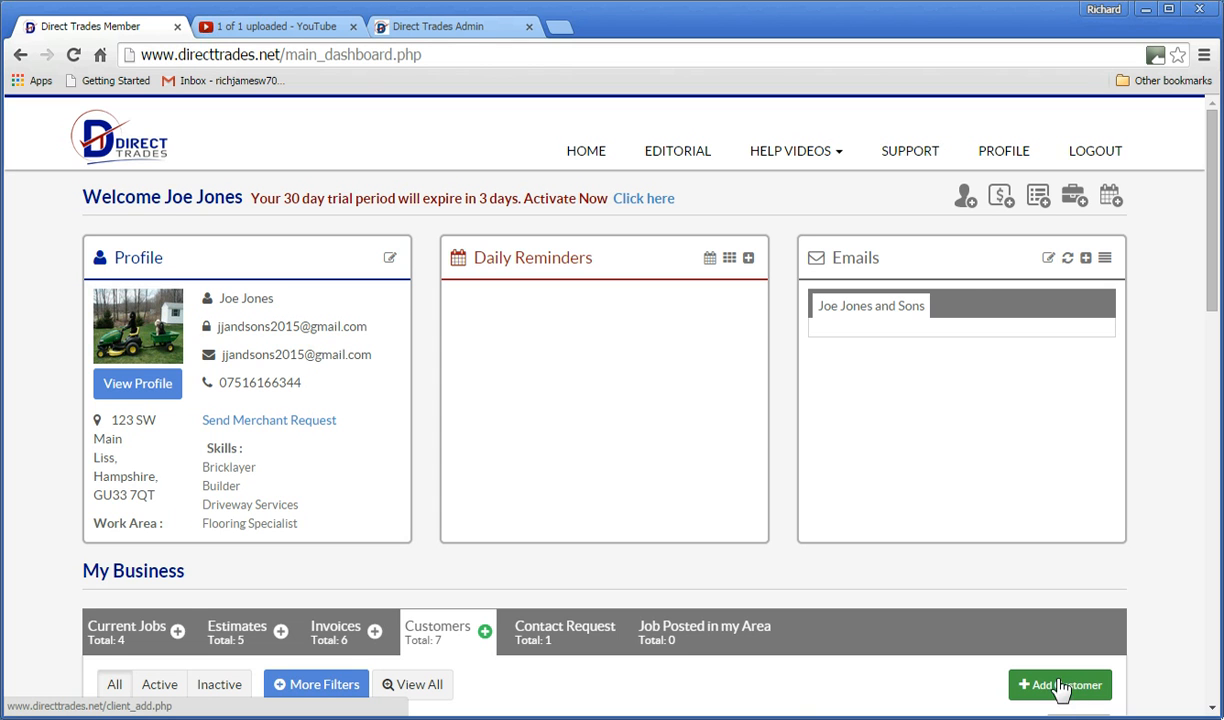
left_click(964, 198)
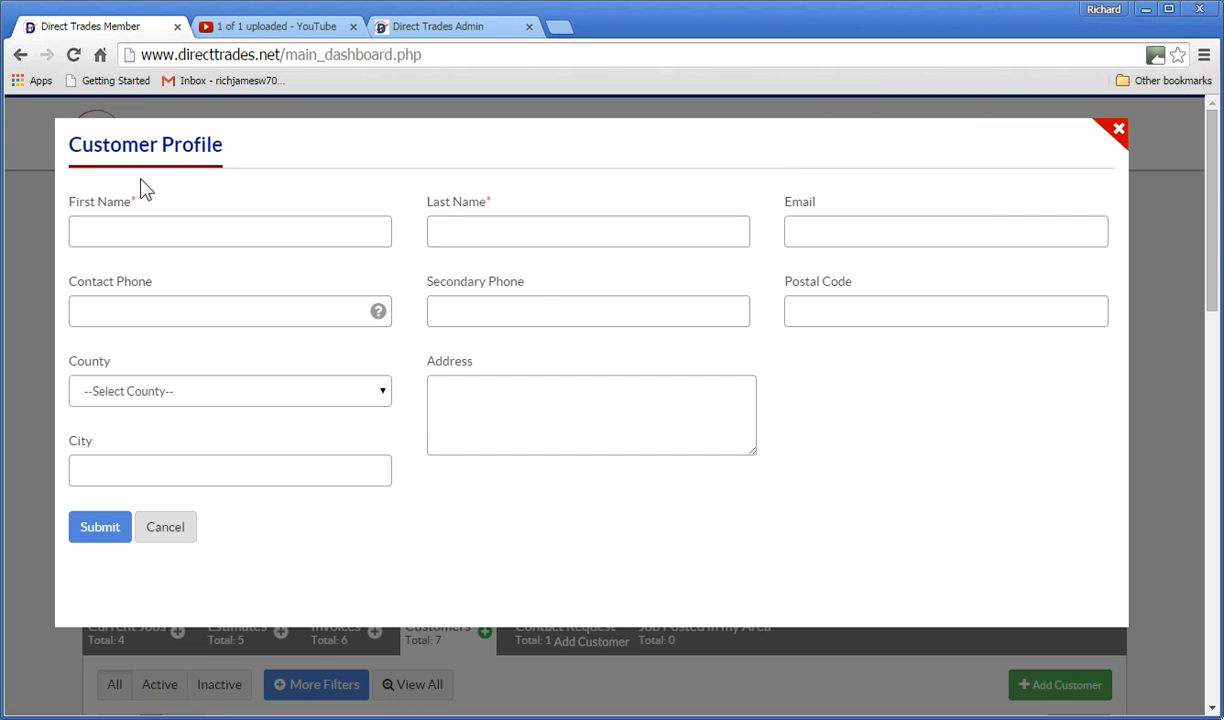
- Enter the customer's first name, last name and e-mail address in the profile form
left_click(101, 237)
type("Andrew")
key("Tab")
type("L")
key("Tab")
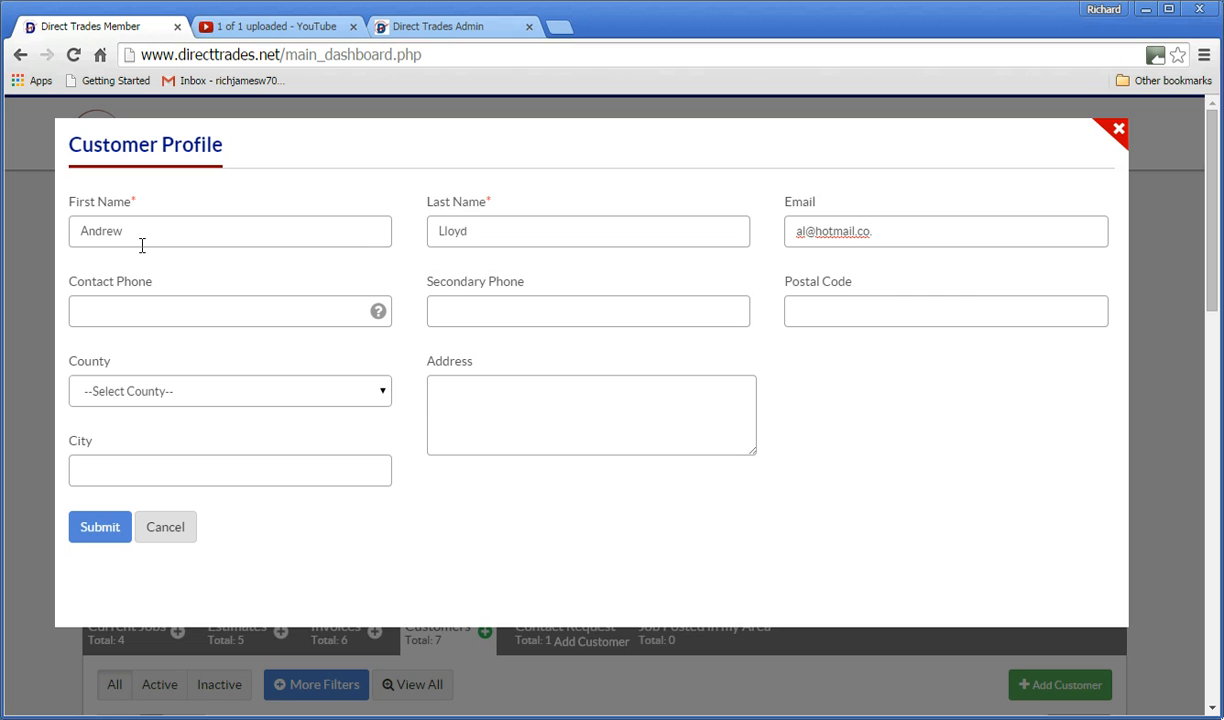
- Fill in the customer's contact phone, secondary phone and postal code, fixing a stray postal-code character
key("Tab")
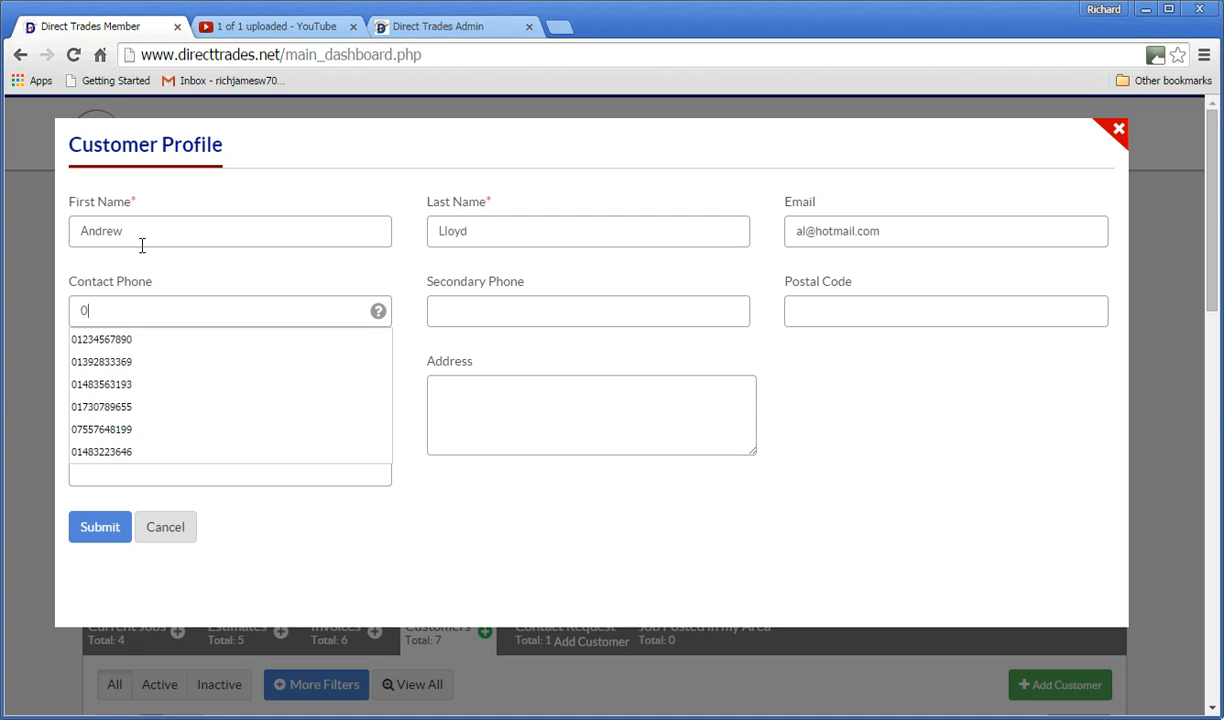
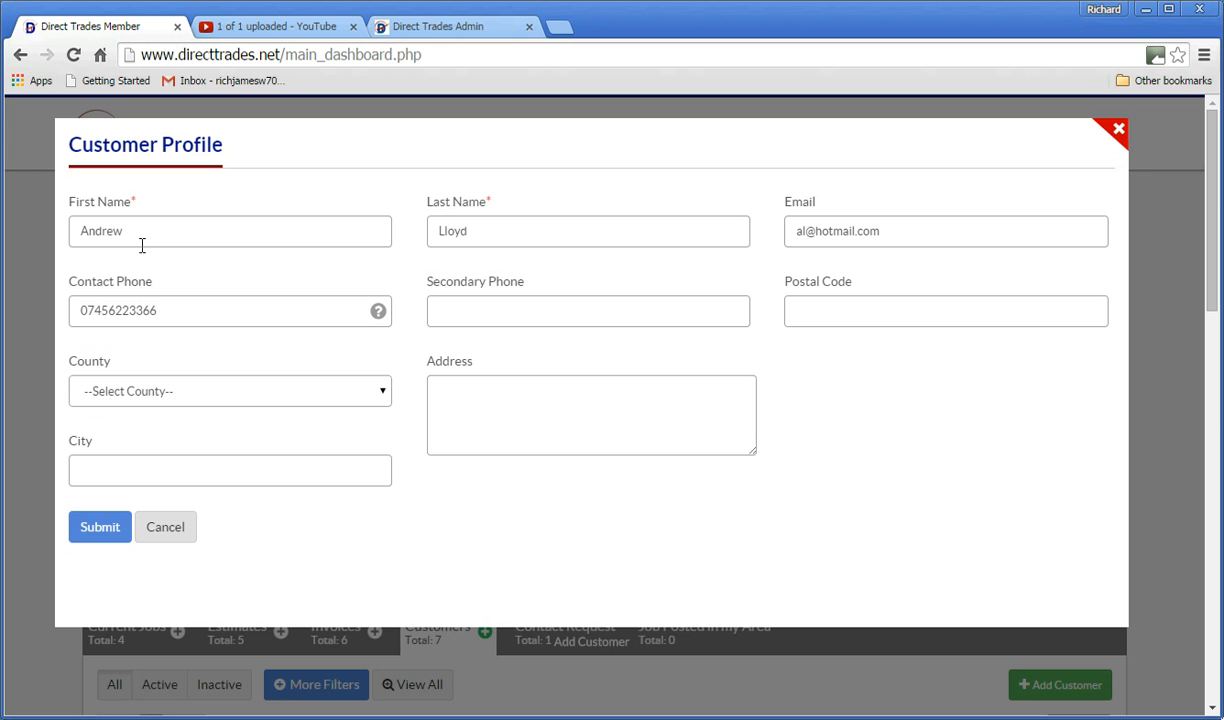
key("Tab")
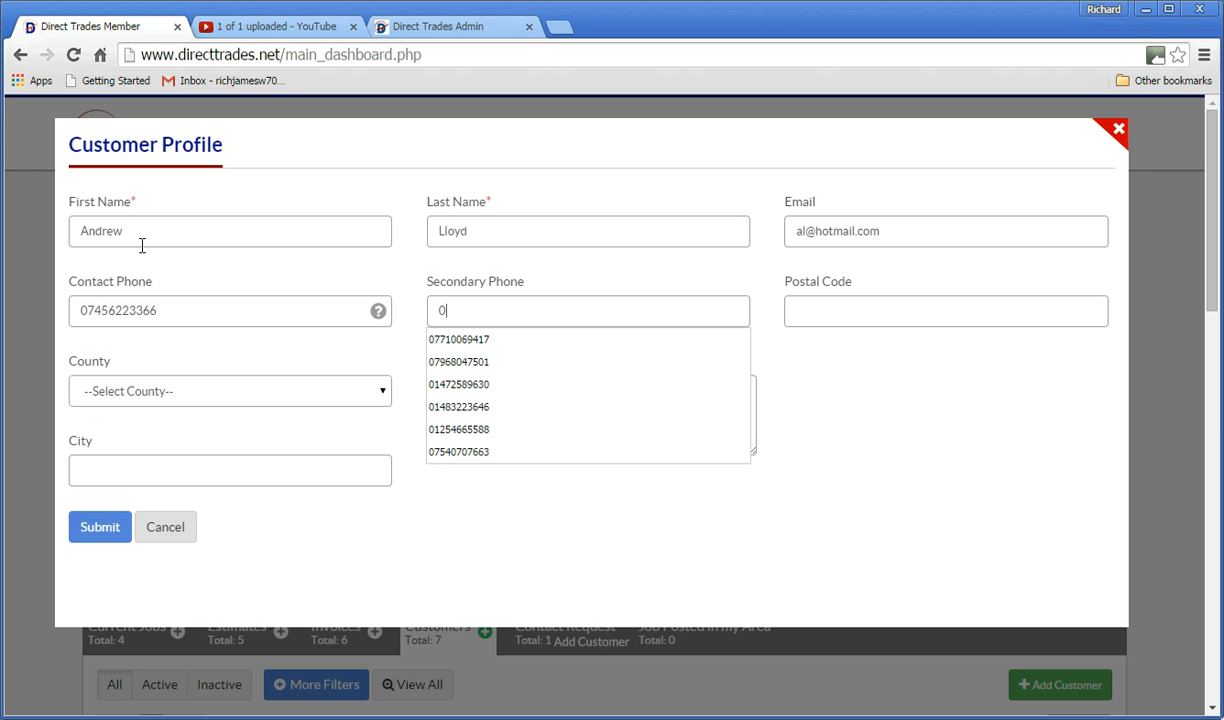
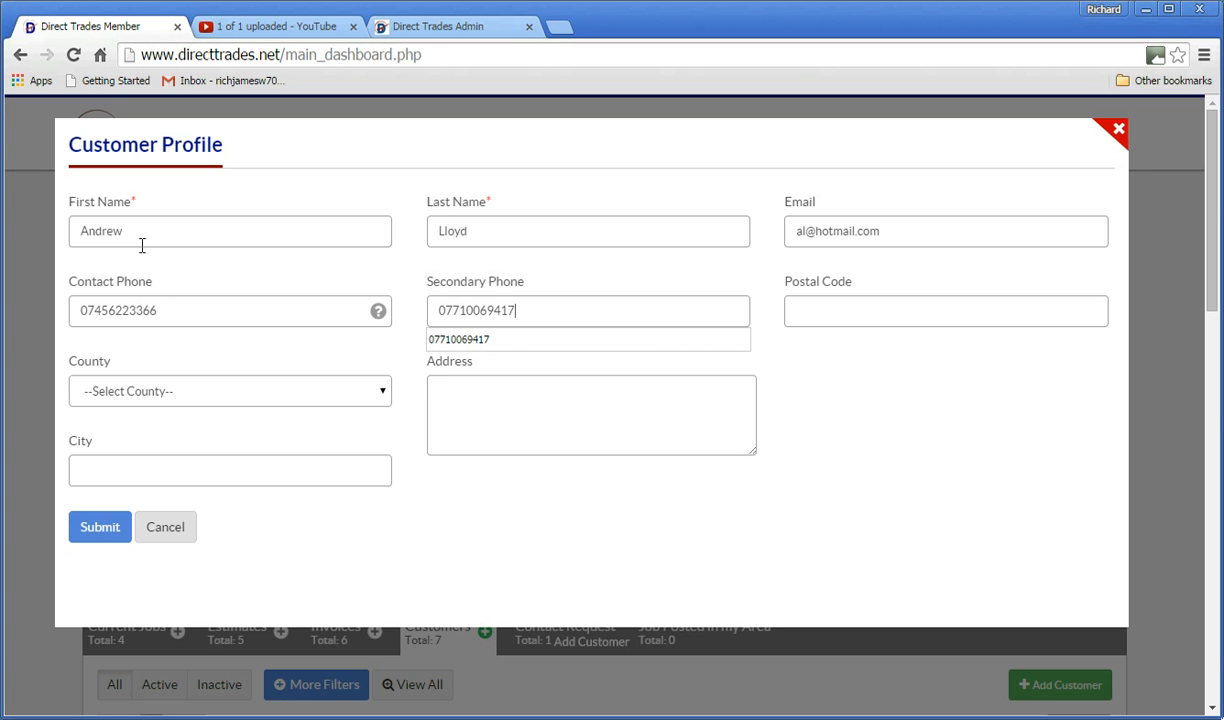
key("Tab")
type("LL19")
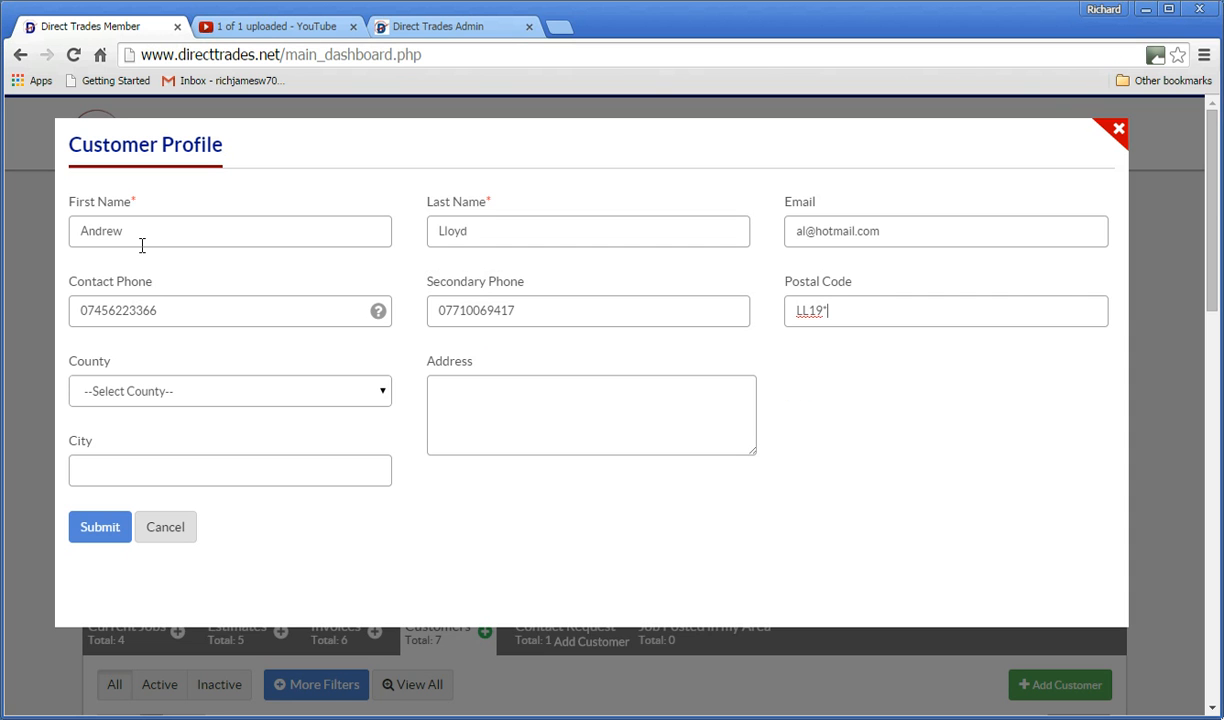
key("BackSpace")
type("8TT")
left_click(384, 396)
- Choose the customer's county from the list, then enter the street address and city
left_click_drag(383, 440, 382, 527)
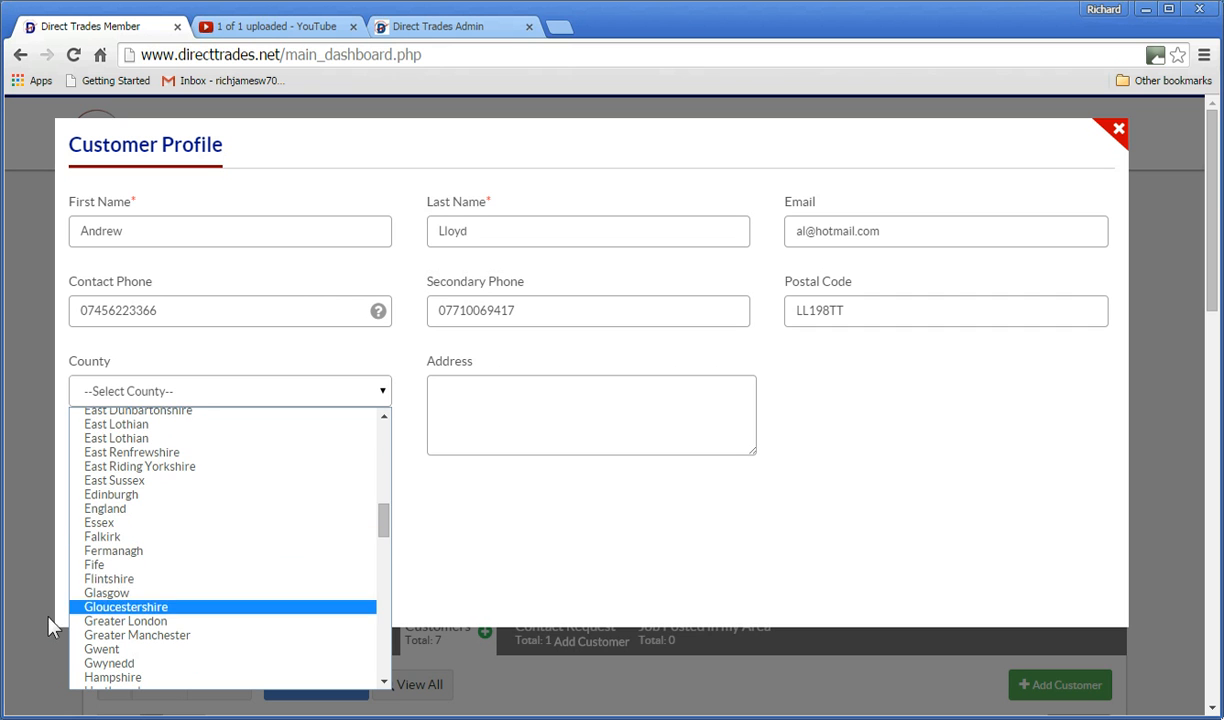
left_click(100, 577)
left_click(448, 388)
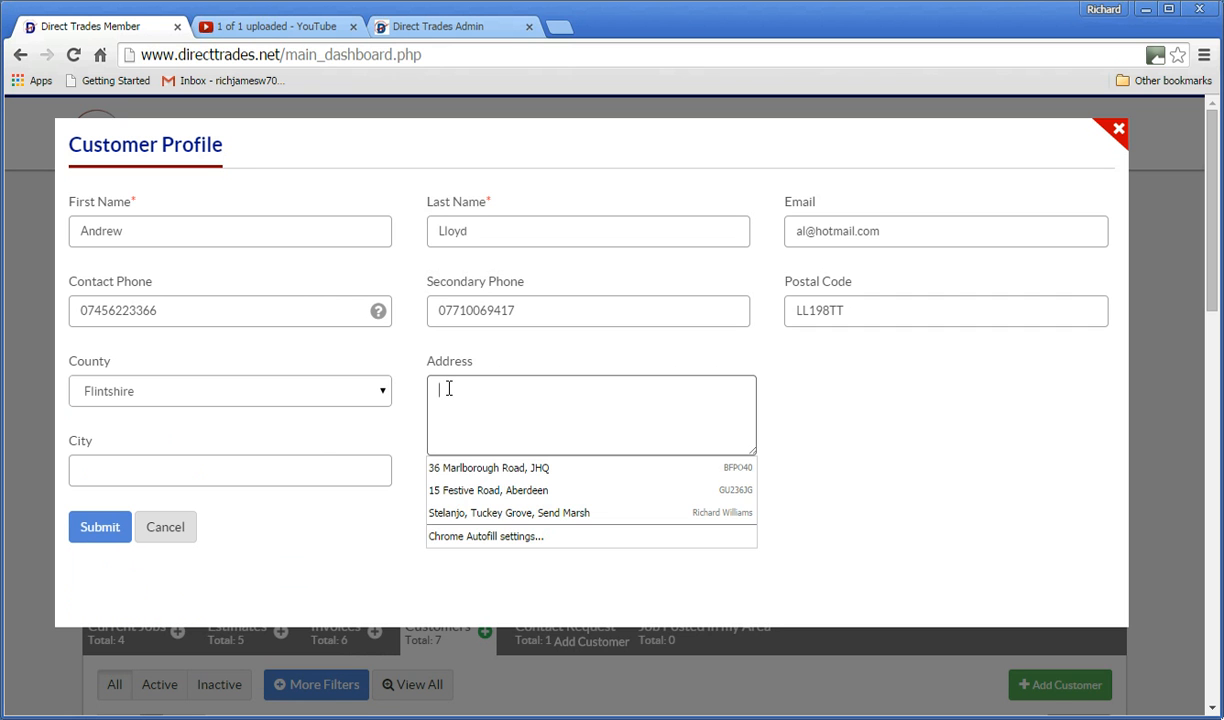
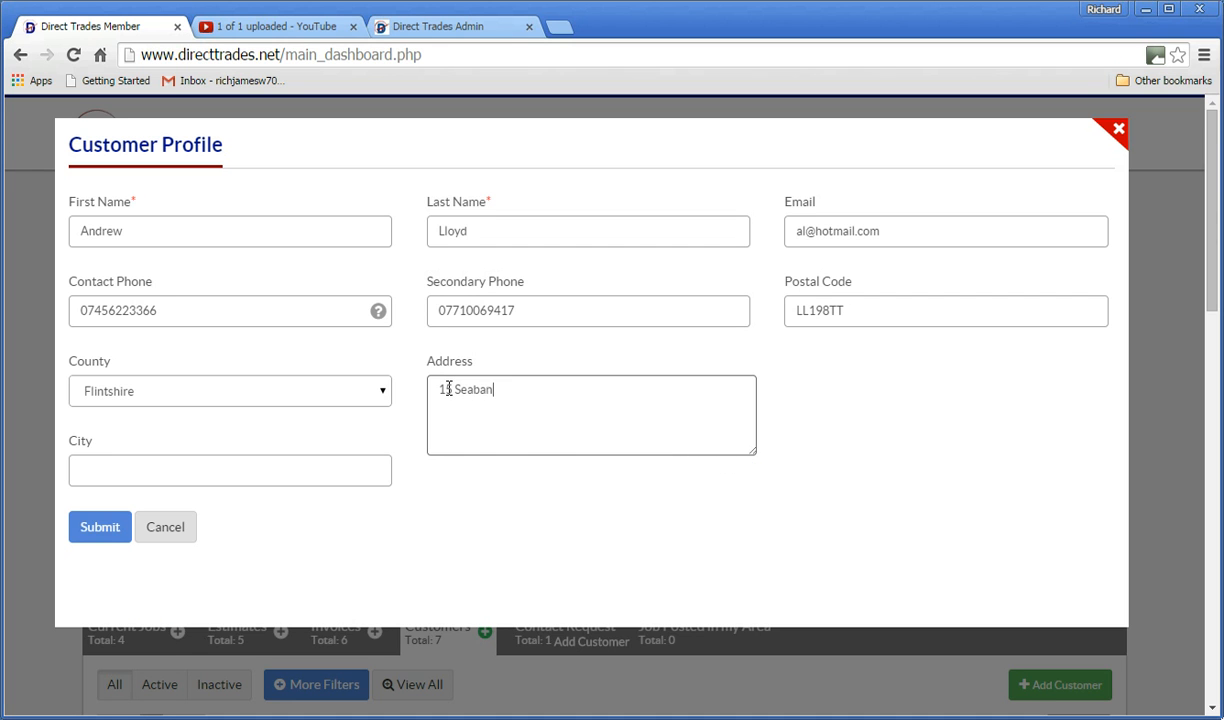
left_click(90, 468)
type("Prestatyn")
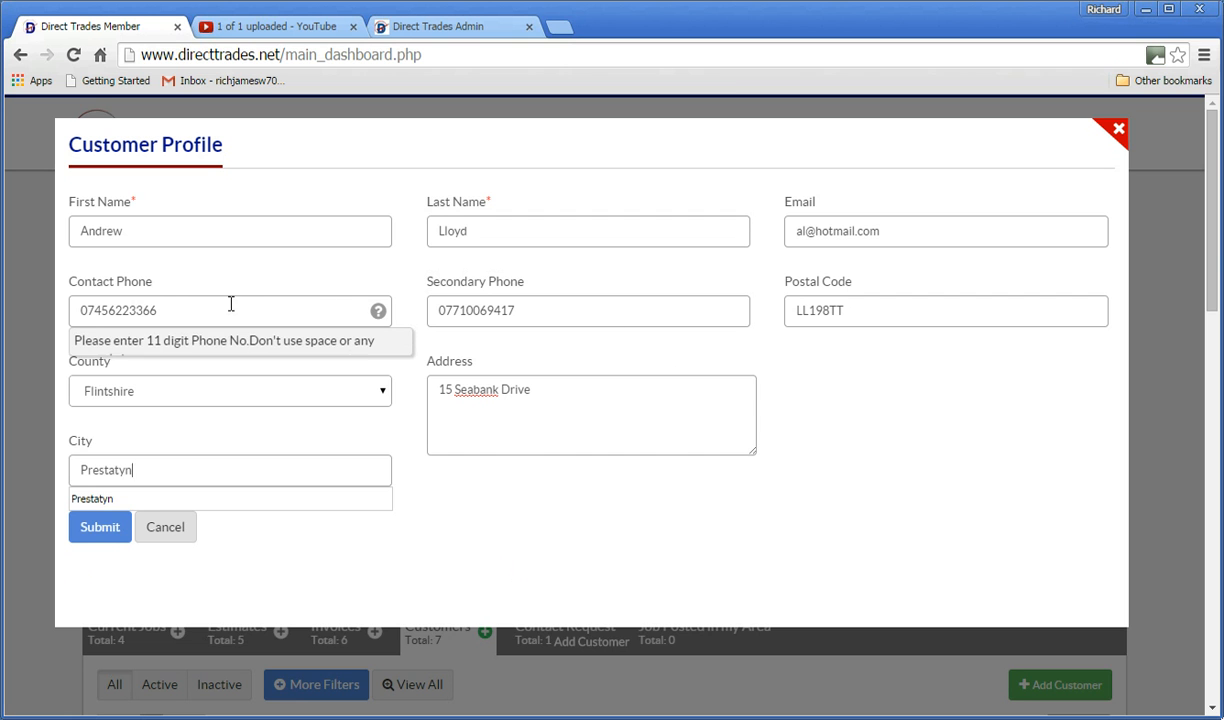
- Submit the new customer profile, confirm its Notes tab is empty, and close the profile
left_click(93, 535)
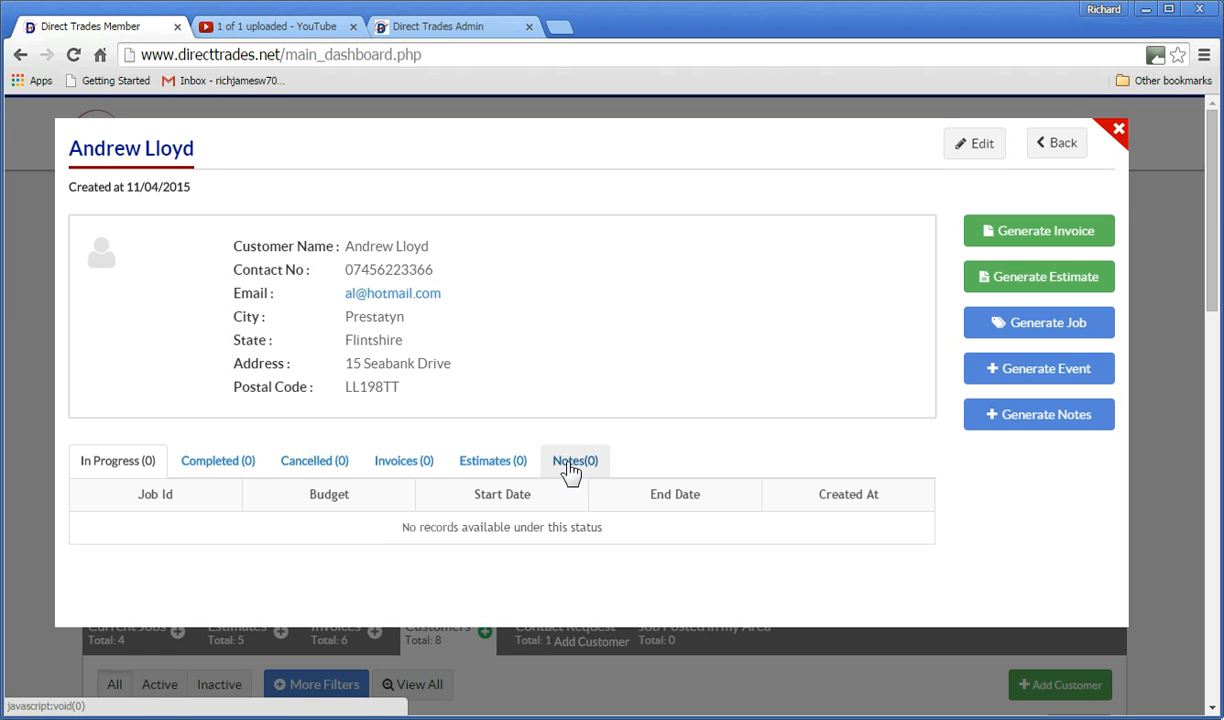
left_click(568, 463)
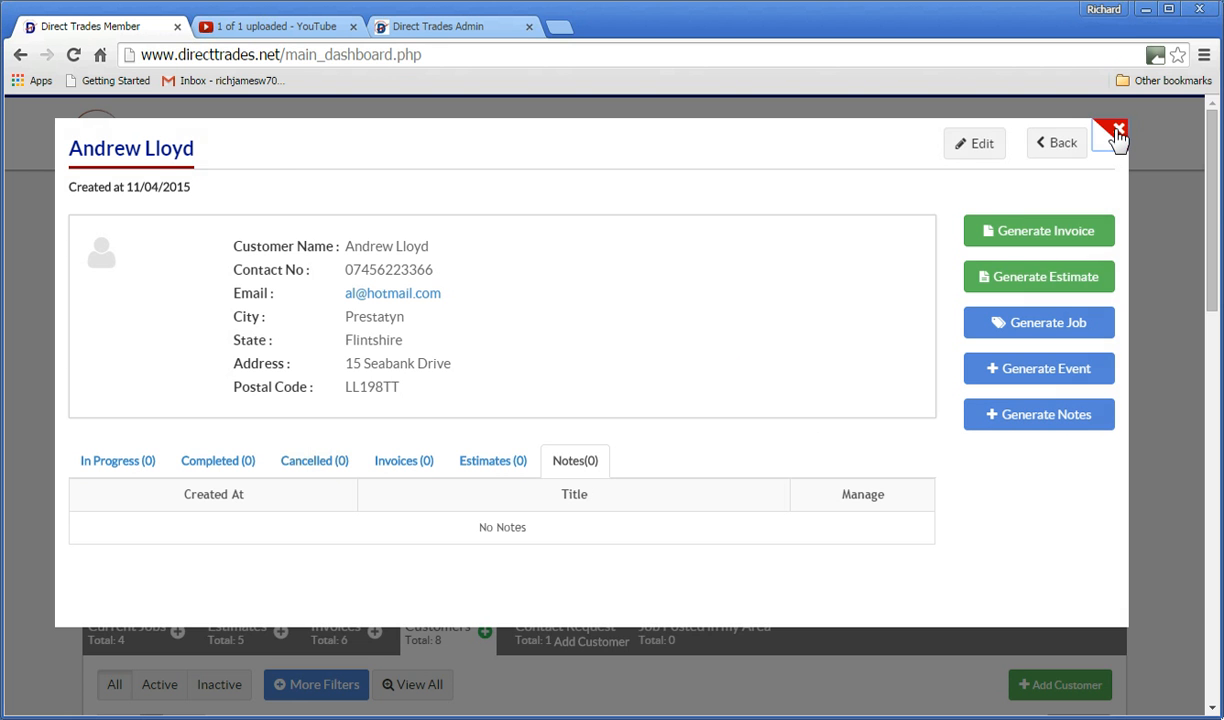
left_click(1117, 131)
scroll(591, 407, "down", 2)
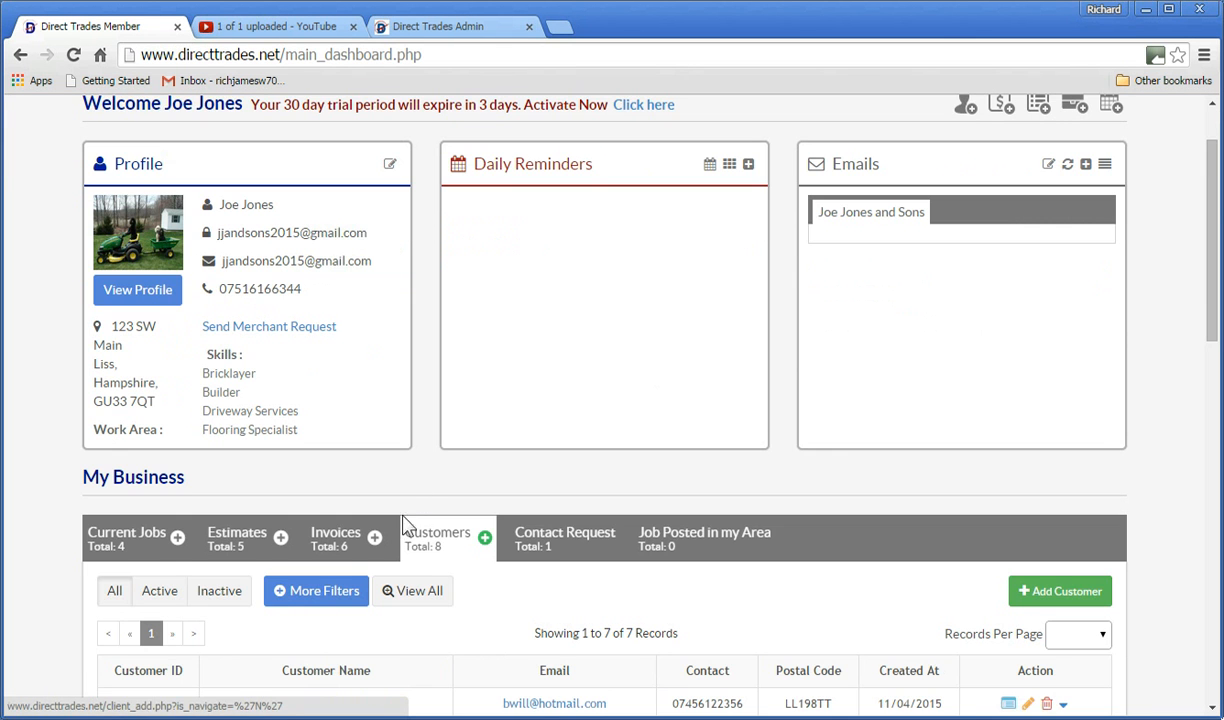
- Reload the Customers table to show 8 of 8 records, the new customer listed first
left_click(420, 538)
scroll(533, 330, "down", 3)
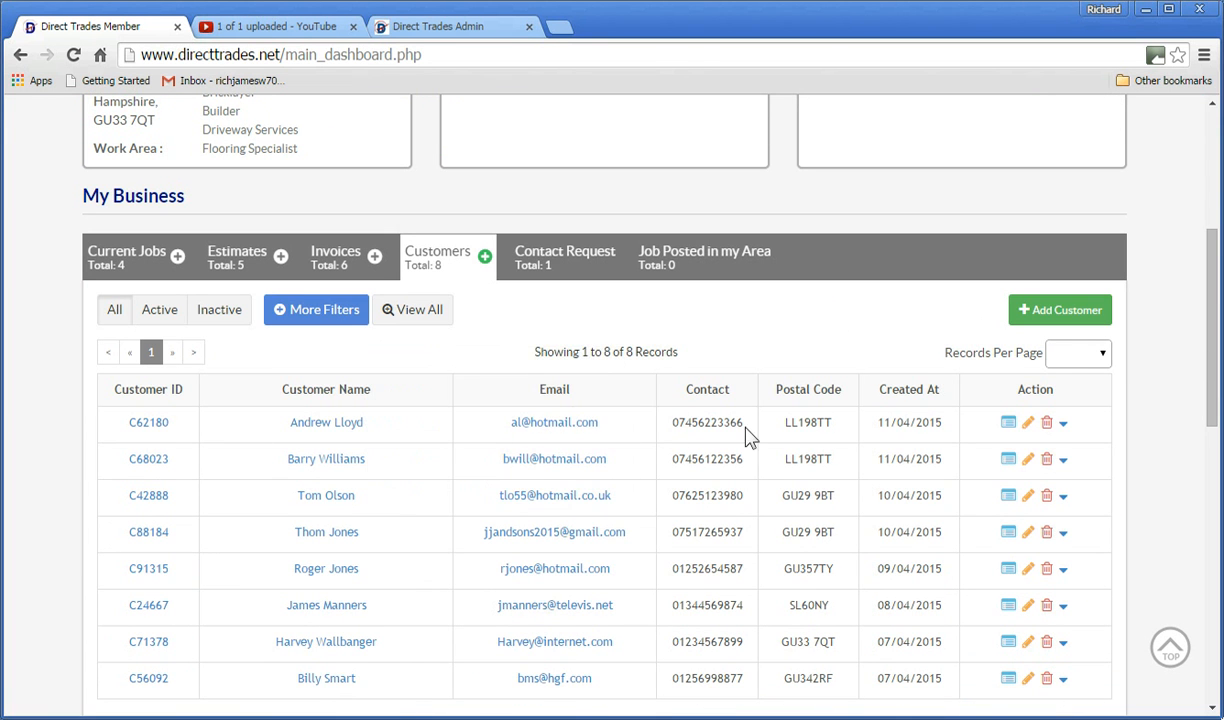
mouse_move(333, 435)
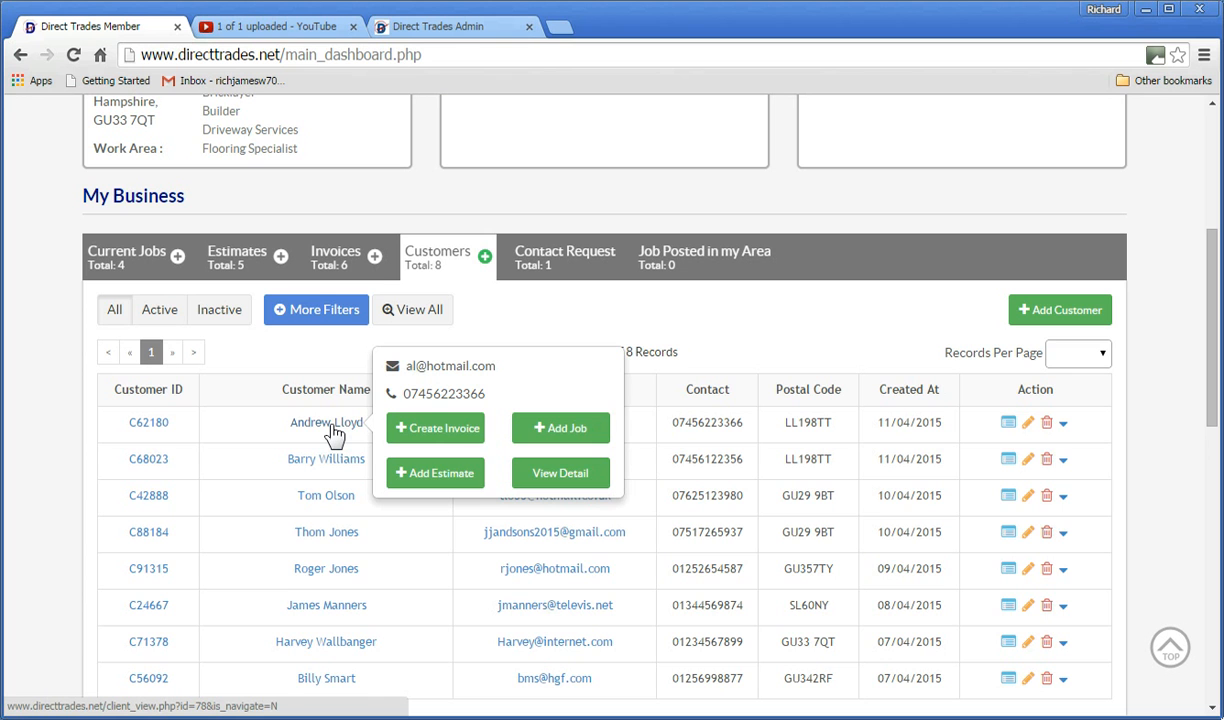
- Open the new customer's details, submit the edit form unchanged, and close the profile
left_click(137, 432)
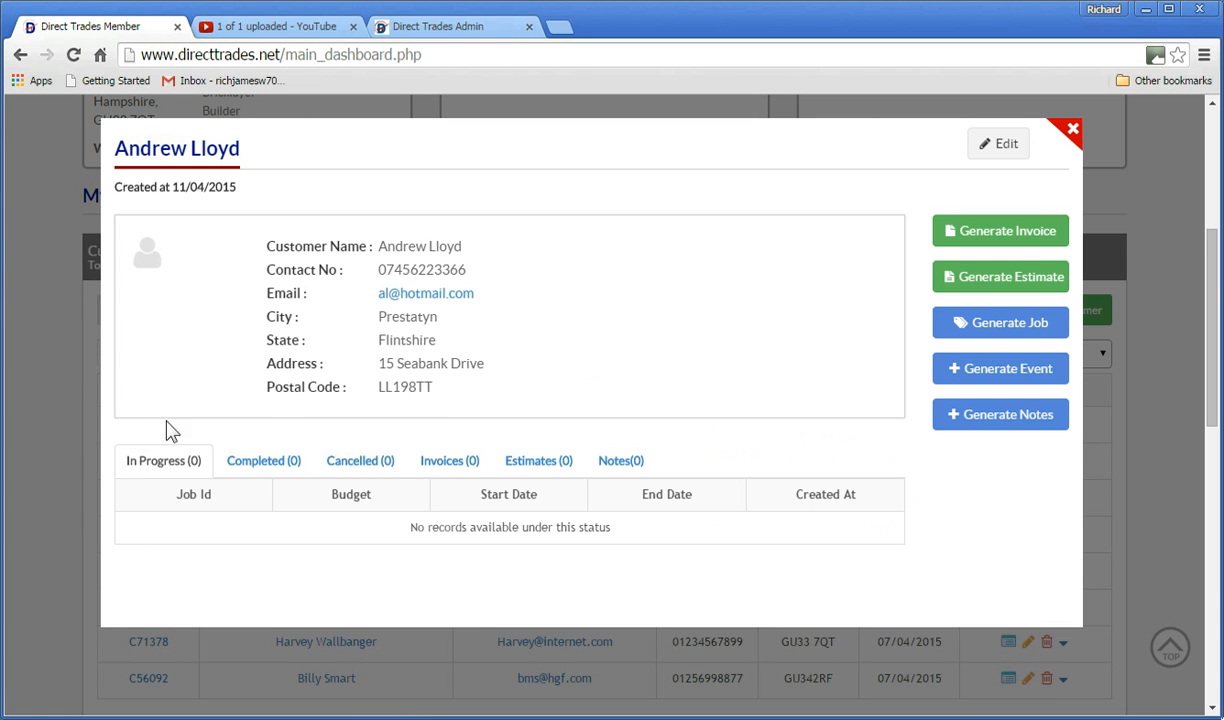
left_click(997, 146)
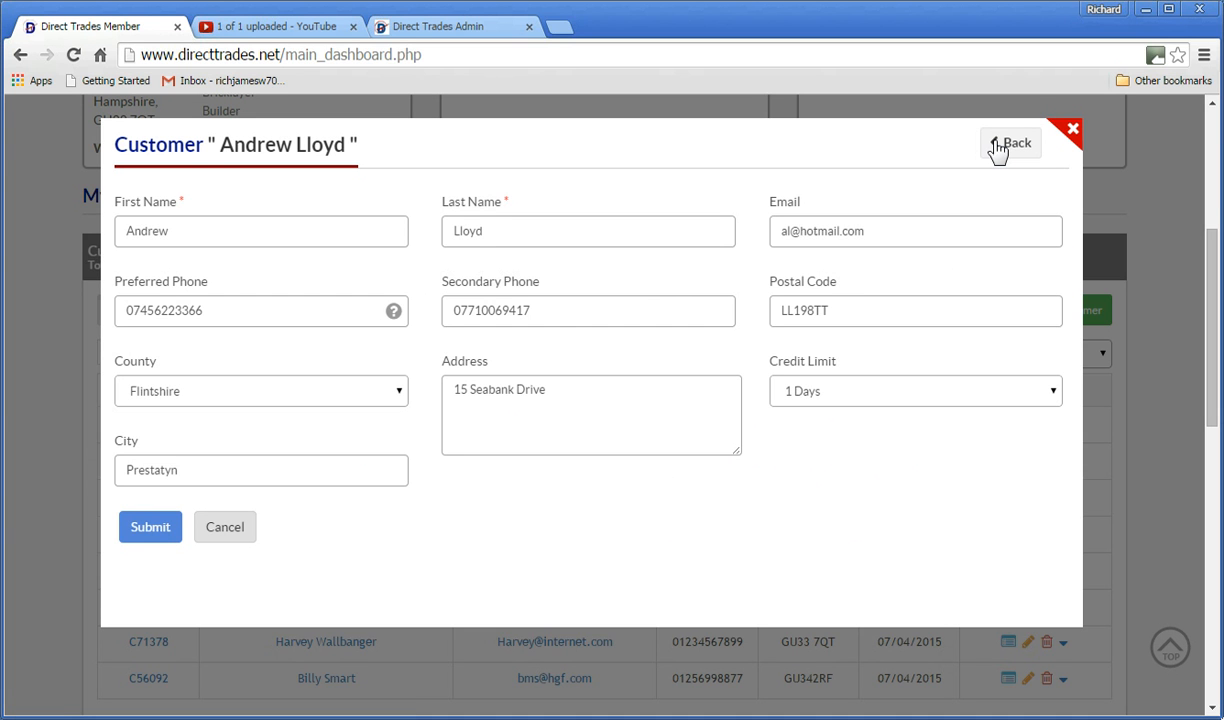
left_click(162, 528)
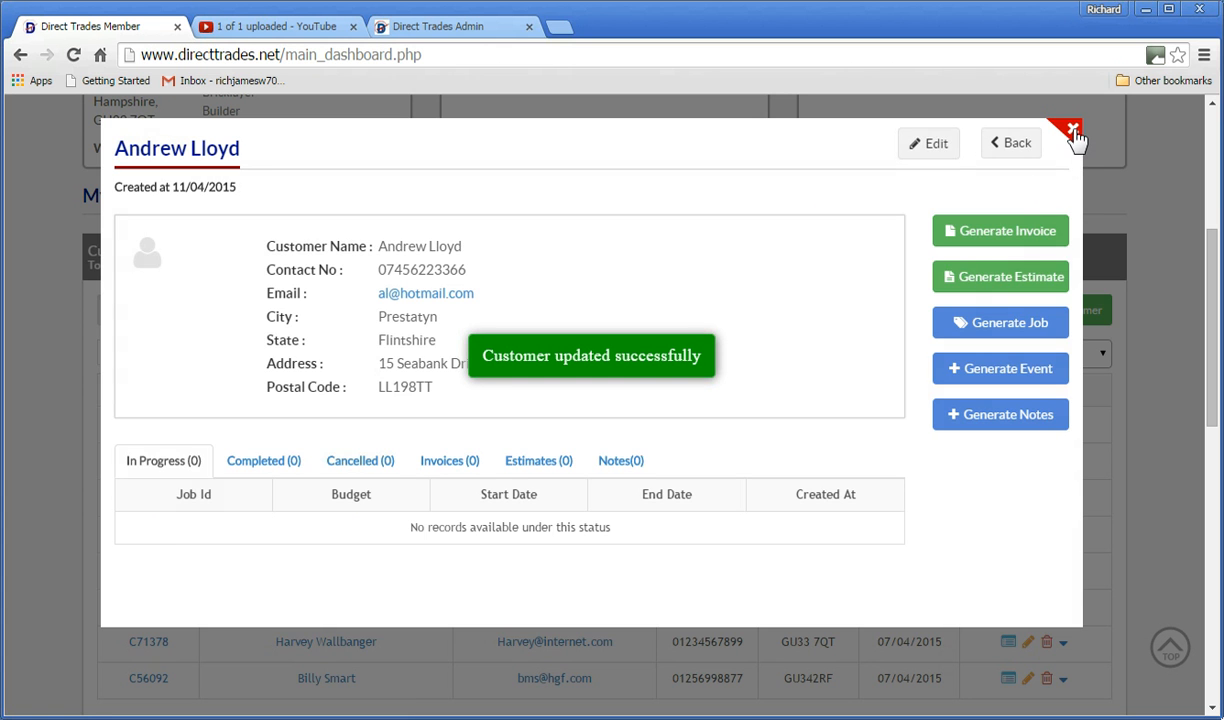
left_click(1071, 131)
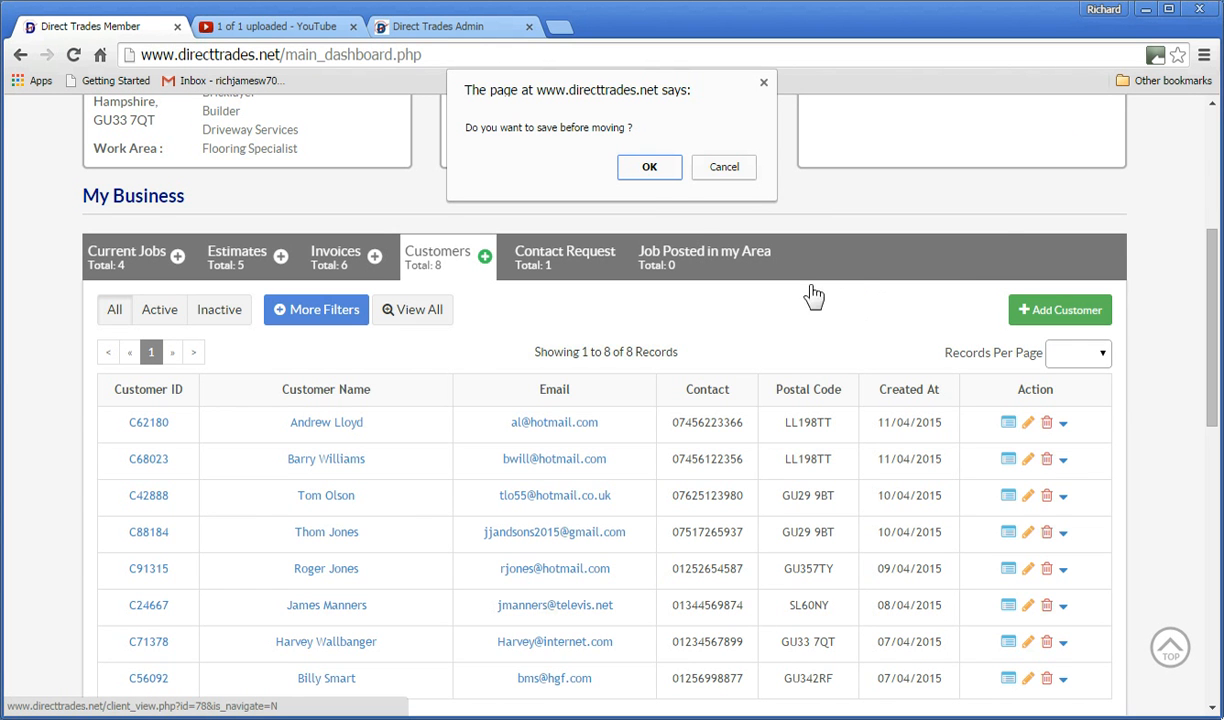
- Accept the 'Do you want to save before moving?' prompt with OK
left_click(632, 166)
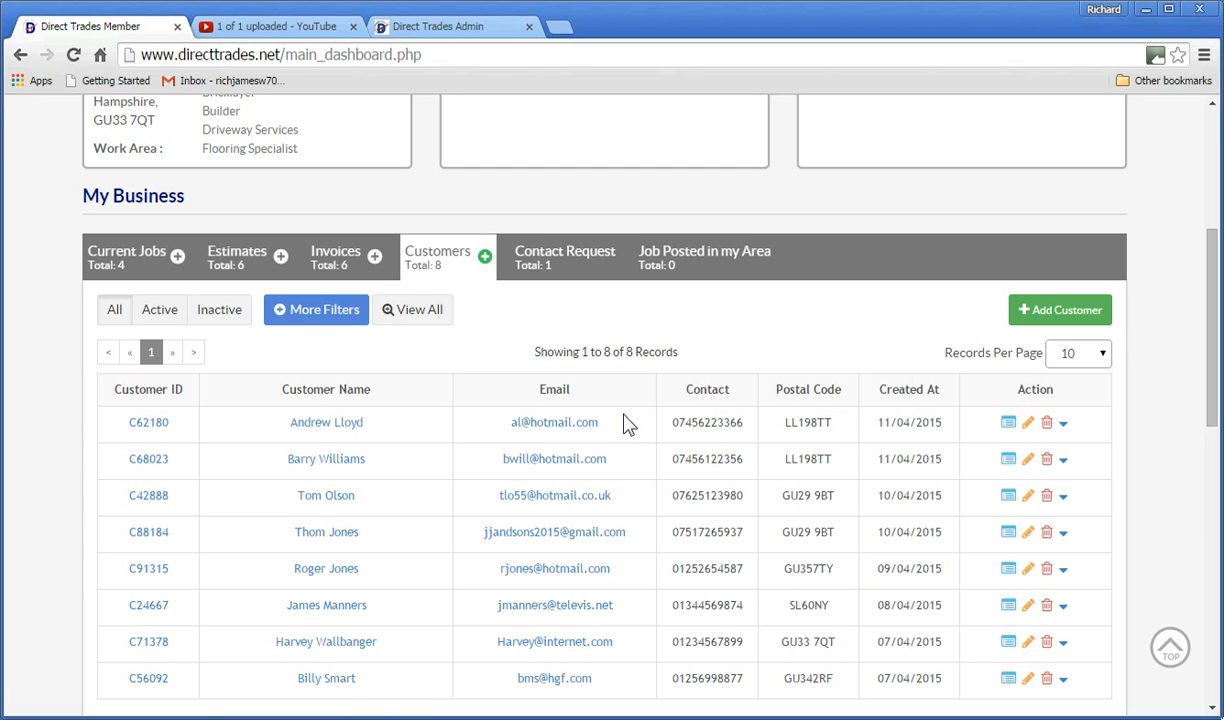
- Delete the new customer's first-row record and confirm the warning
left_click(1047, 423)
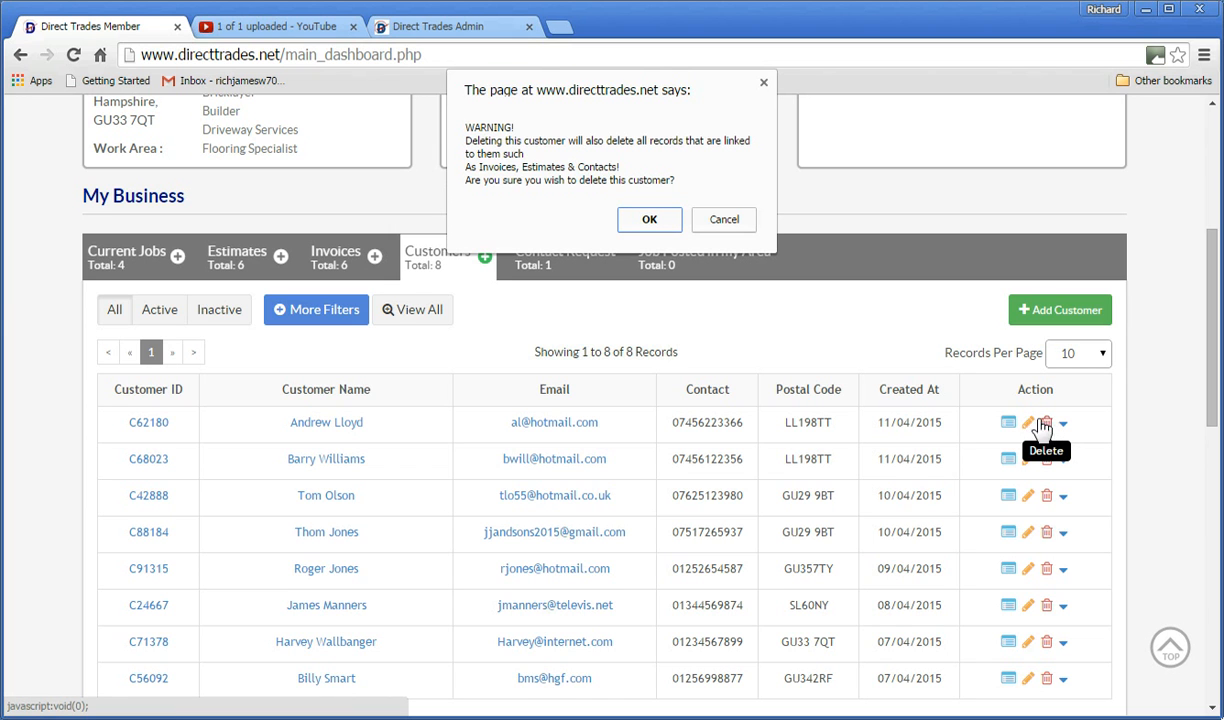
left_click(650, 220)
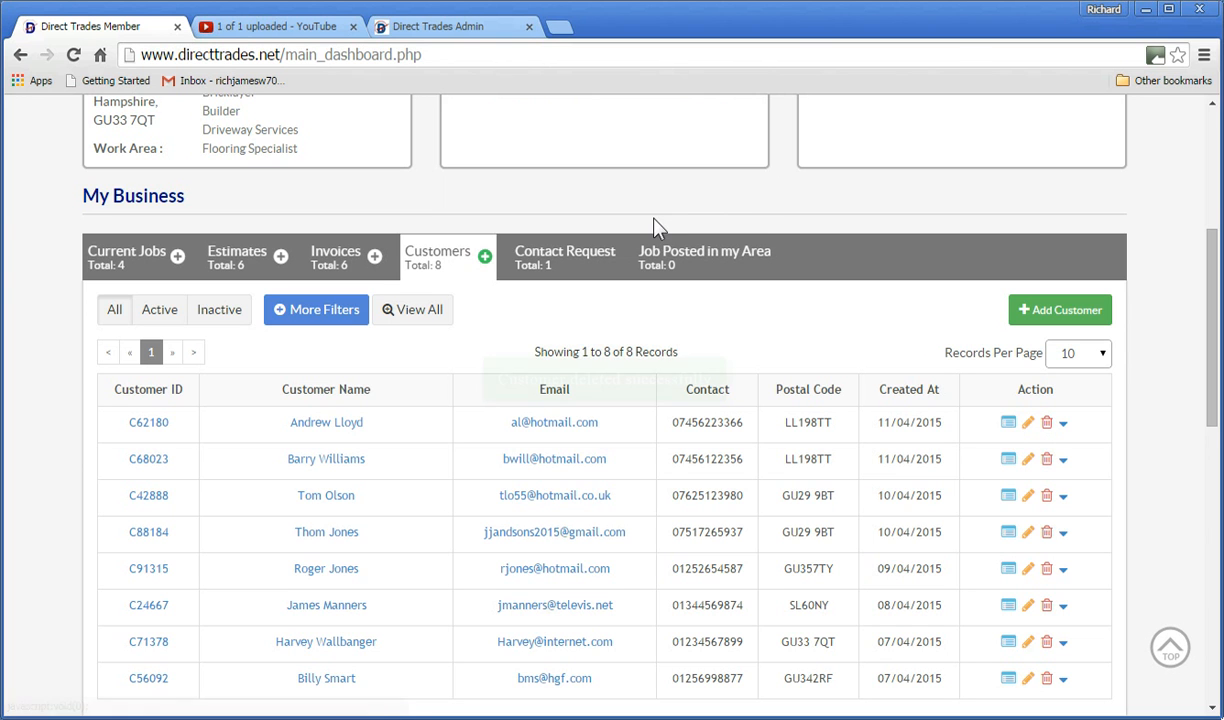